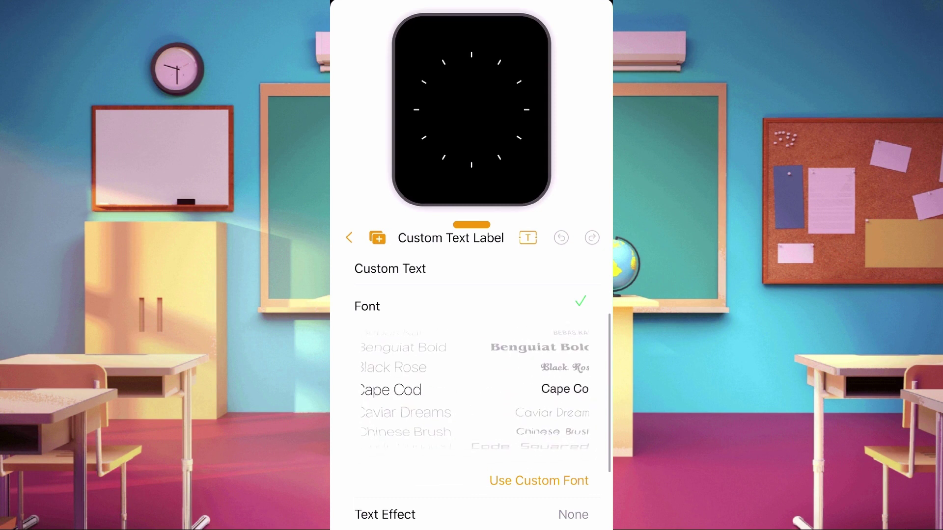
Confirm Cape Cod as the 12 label's font and open its text effect options
{"action": "left_click", "coordinate": [580, 301]}
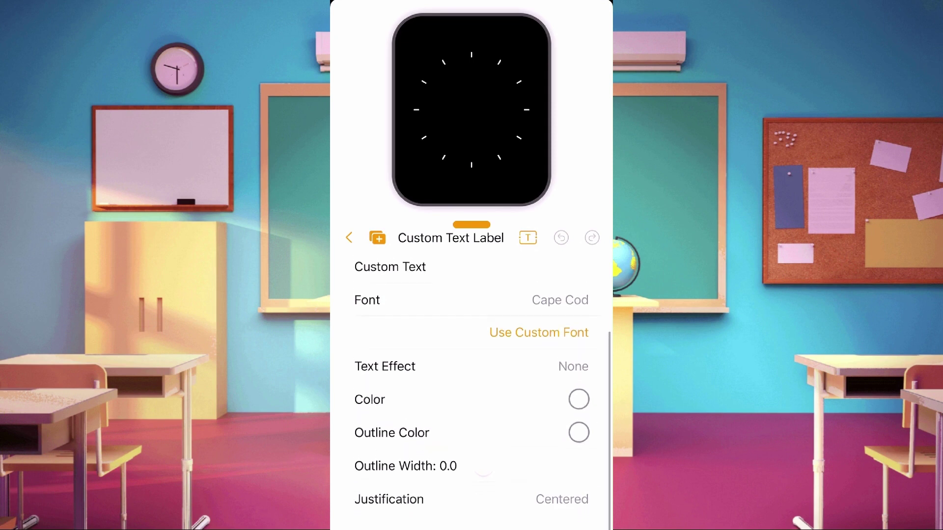
{"action": "left_click", "coordinate": [573, 368]}
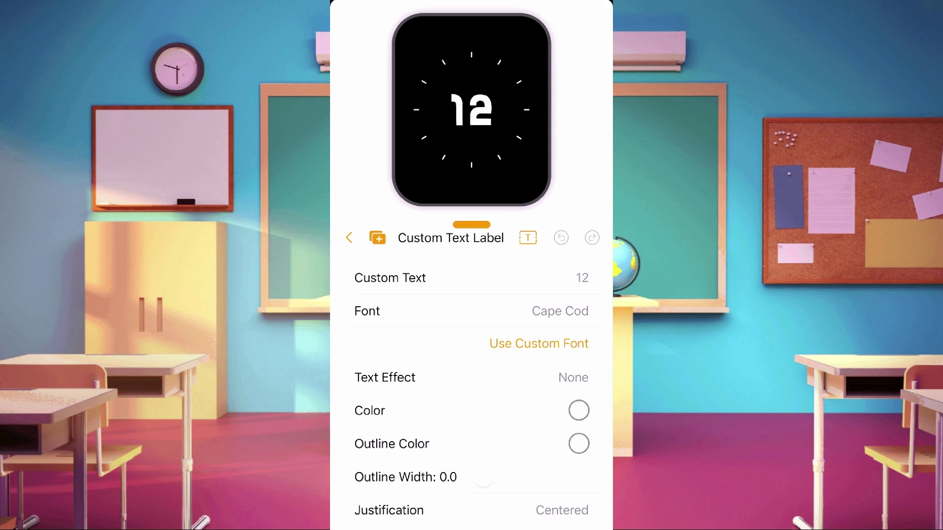
{"action": "scroll", "coordinate": [552, 405], "scroll_direction": "up", "scroll_amount": 5}
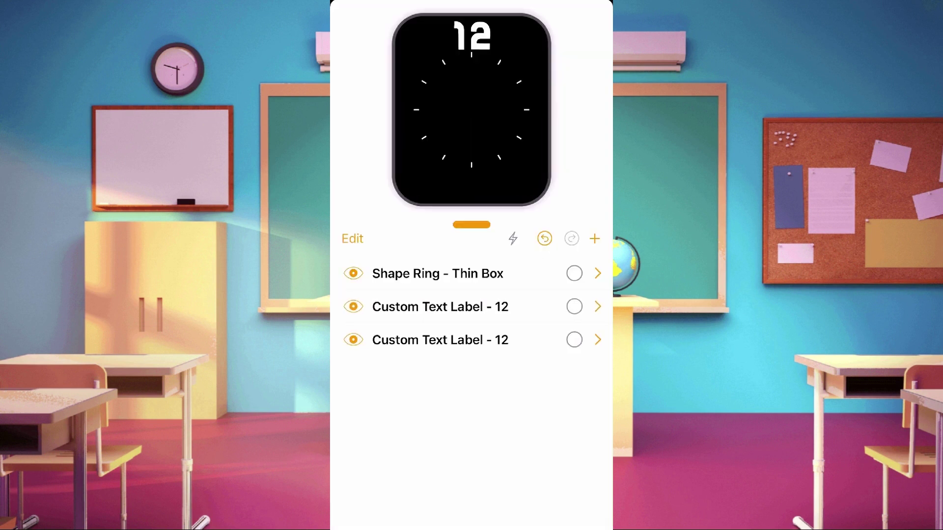
Move a duplicate 12 label toward the upper right and change it to 1
{"action": "left_click", "coordinate": [442, 339]}
{"action": "left_click_drag", "start_coordinate": [552, 343], "coordinate": [575, 343]}
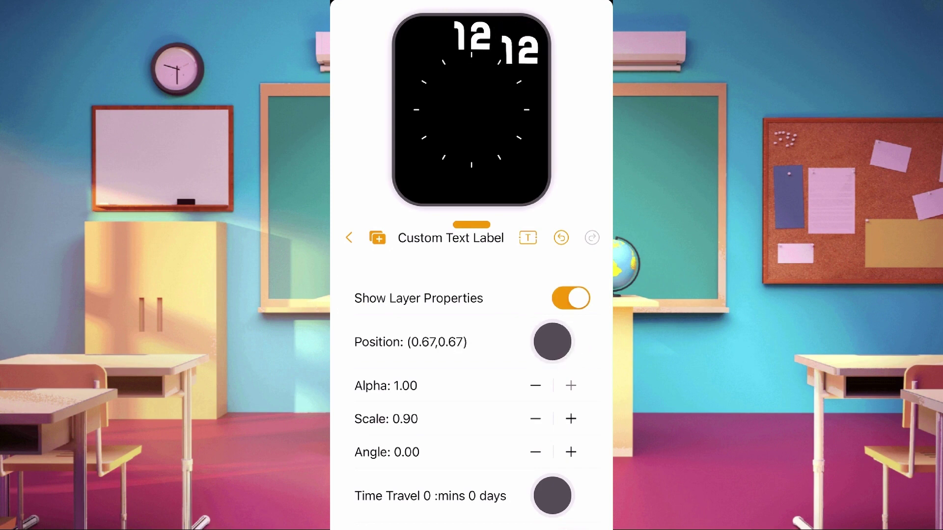
{"action": "scroll", "coordinate": [472, 384], "scroll_direction": "down", "scroll_amount": 5}
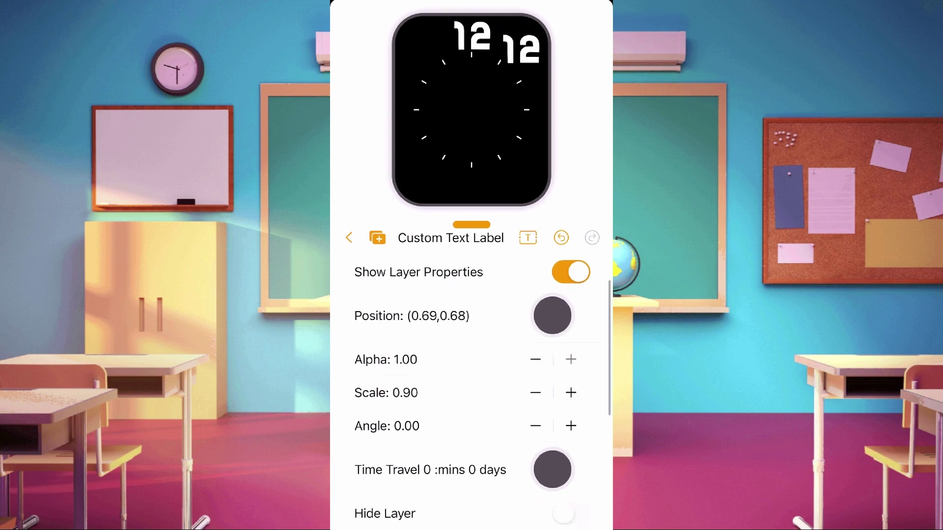
{"action": "left_click", "coordinate": [471, 479]}
{"action": "key", "text": "BackSpace"}
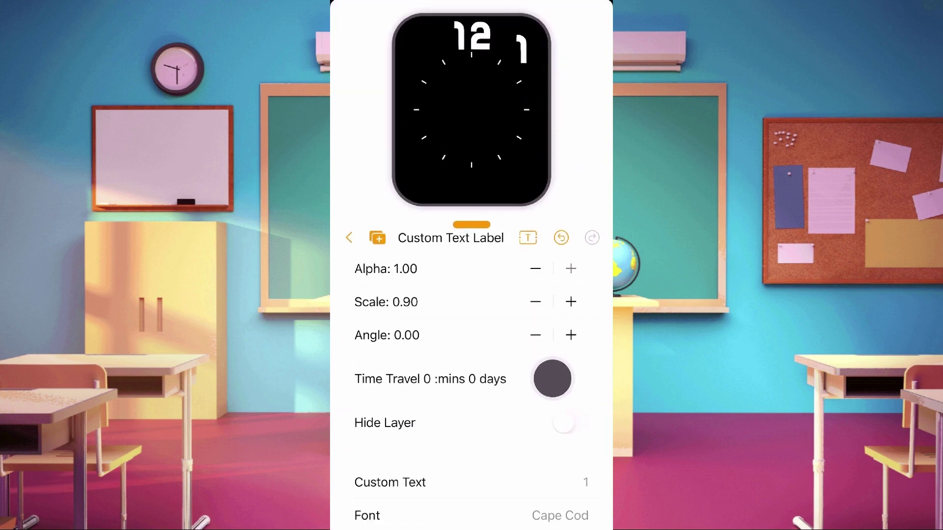
{"action": "left_click", "coordinate": [442, 373]}
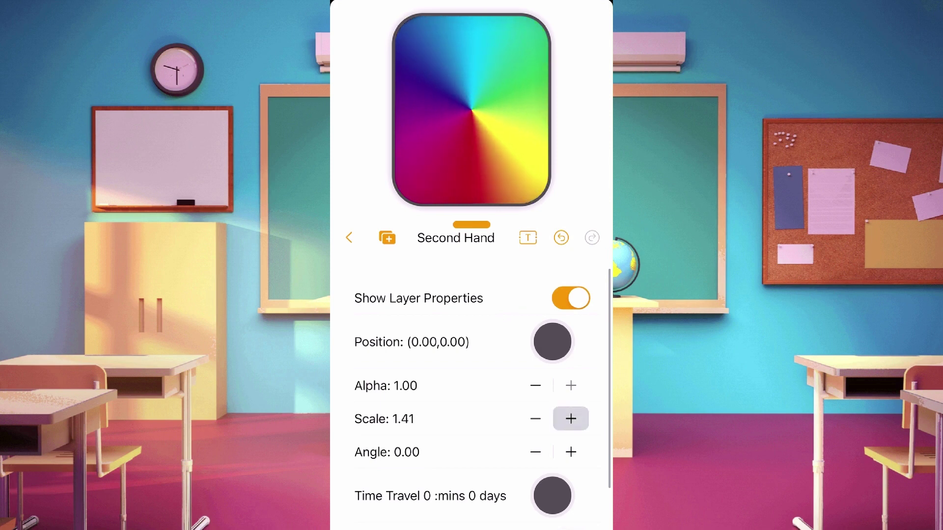
Set the rainbow layer's animation to Smooth and move it beneath the dial image
{"action": "left_click", "coordinate": [472, 435]}
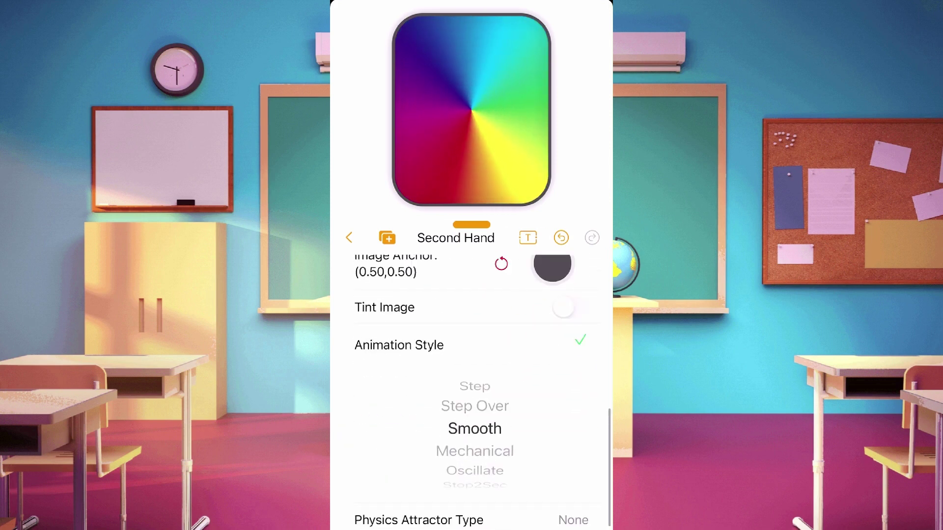
{"action": "left_click", "coordinate": [475, 428]}
{"action": "left_click", "coordinate": [349, 237]}
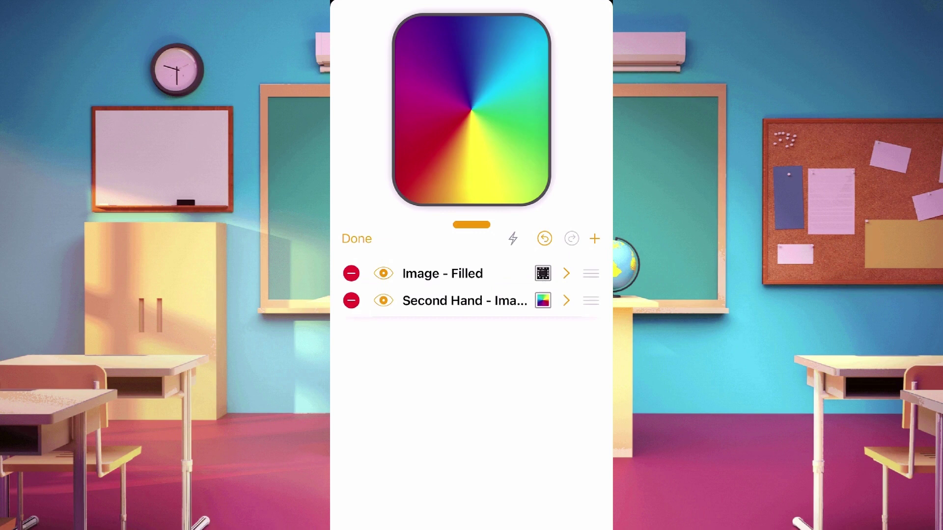
{"action": "left_click_drag", "start_coordinate": [590, 301], "coordinate": [590, 269]}
{"action": "left_click", "coordinate": [356, 239]}
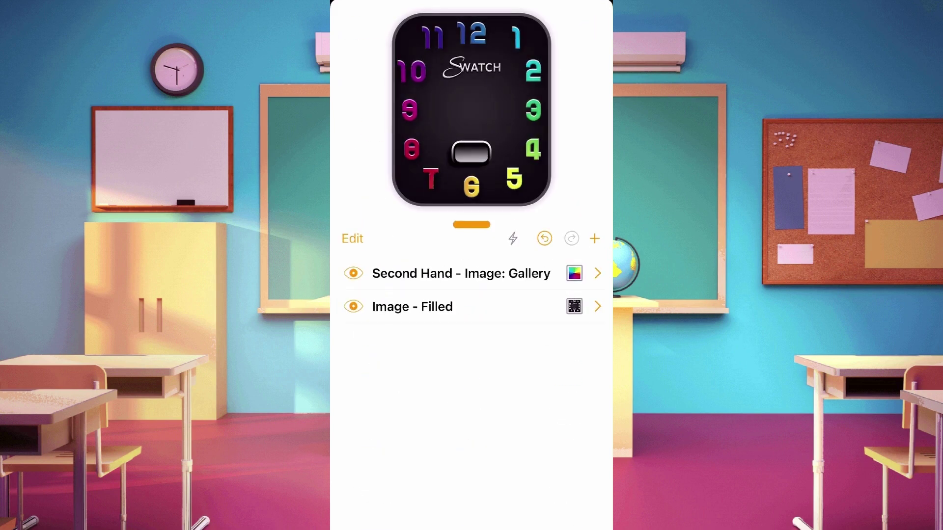
Give the hour hand a custom image from the gallery
{"action": "left_click", "coordinate": [472, 340]}
{"action": "scroll", "coordinate": [474, 412], "scroll_direction": "down", "scroll_amount": 8}
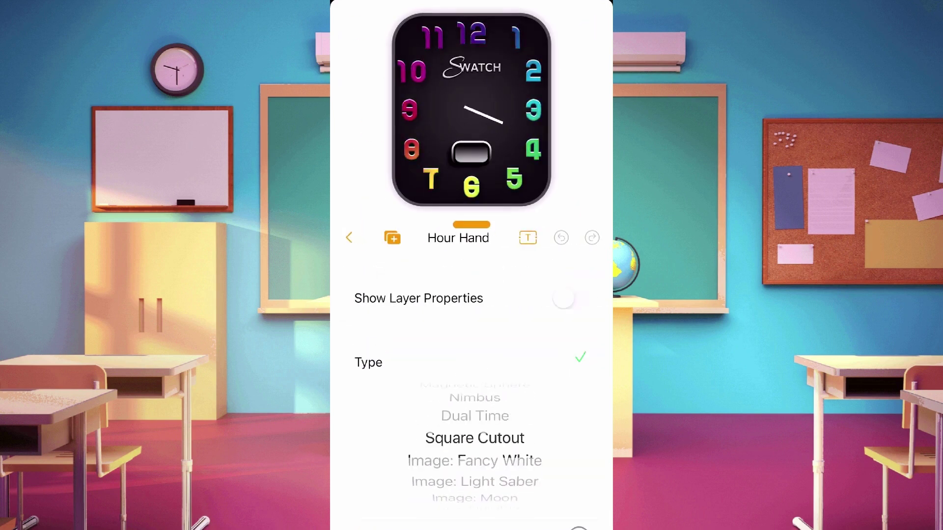
{"action": "left_click", "coordinate": [580, 358]}
{"action": "left_click", "coordinate": [536, 394]}
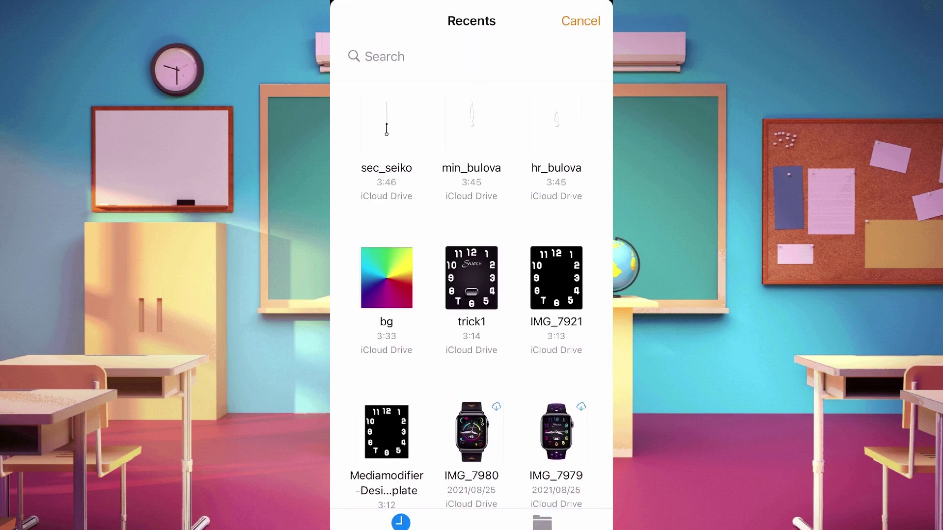
{"action": "left_click", "coordinate": [579, 20]}
{"action": "left_click", "coordinate": [349, 239]}
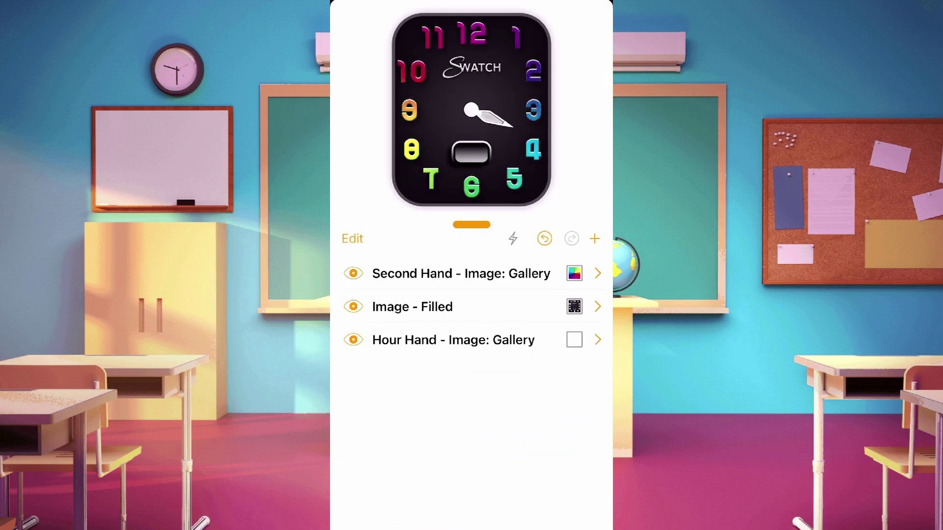
Add a minute hand layer using a custom gallery image
{"action": "left_click", "coordinate": [594, 239]}
{"action": "left_click", "coordinate": [595, 20]}
{"action": "left_click", "coordinate": [472, 372]}
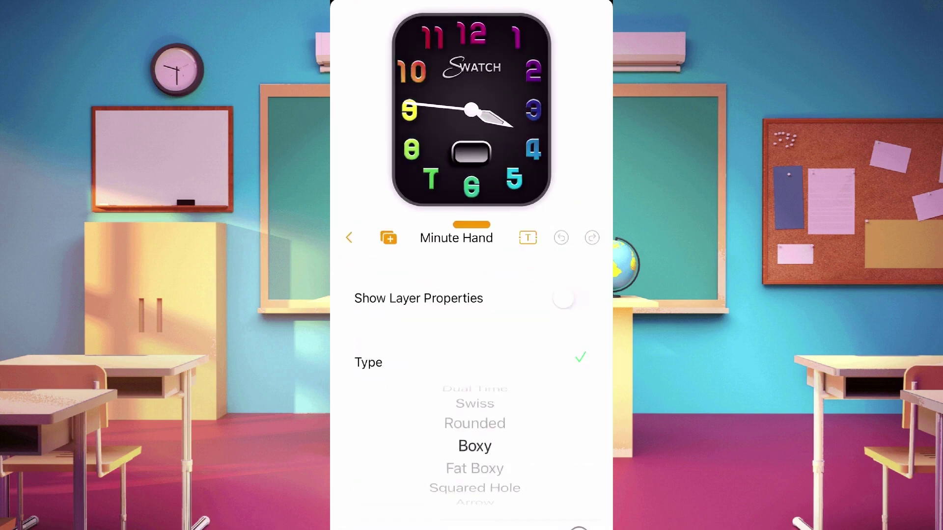
{"action": "scroll", "coordinate": [474, 413], "scroll_direction": "down", "scroll_amount": 8}
{"action": "left_click", "coordinate": [580, 358]}
{"action": "left_click", "coordinate": [536, 394]}
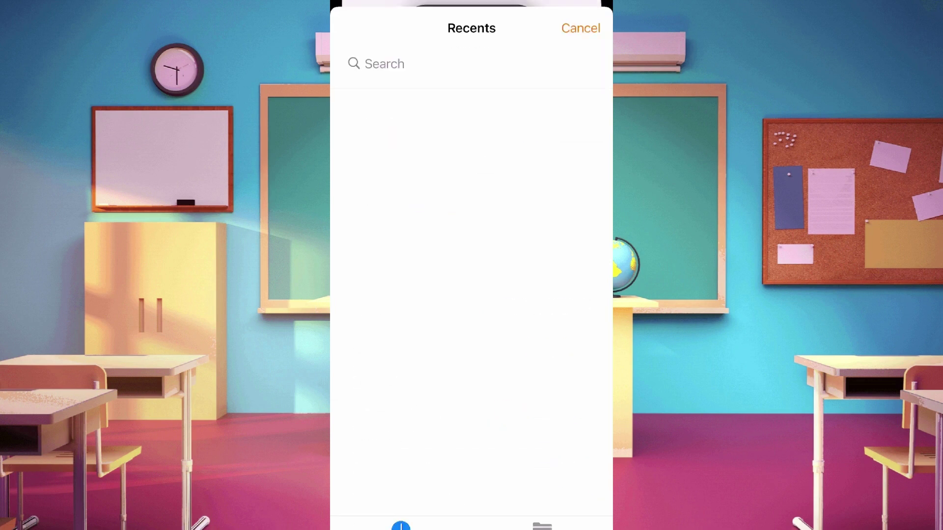
{"action": "left_click", "coordinate": [579, 20]}
{"action": "left_click", "coordinate": [349, 238]}
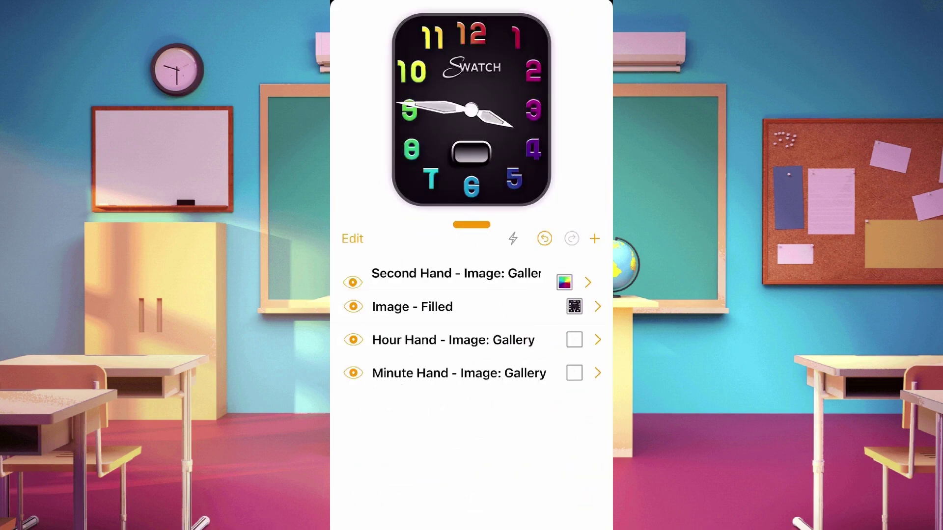
Add a second hand layer using a custom gallery image
{"action": "left_click", "coordinate": [594, 238]}
{"action": "left_click", "coordinate": [376, 136]}
{"action": "left_click", "coordinate": [465, 406]}
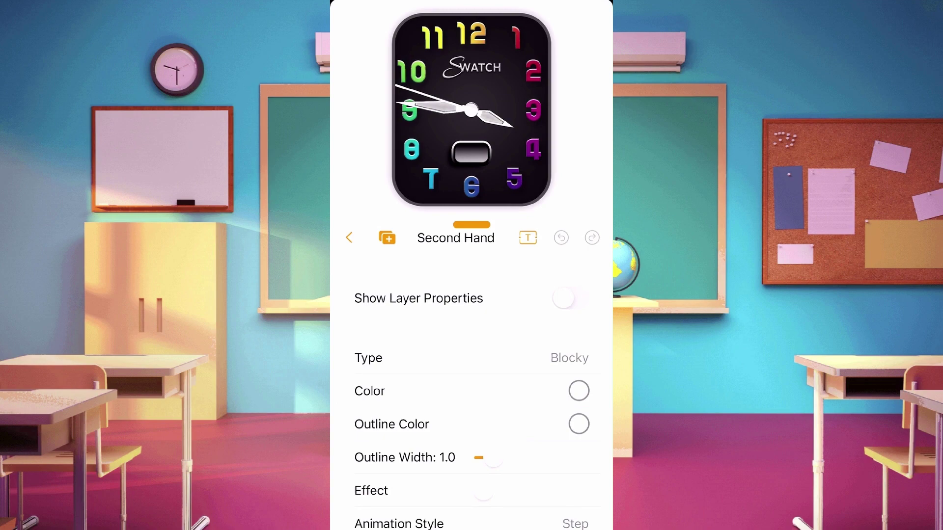
{"action": "scroll", "coordinate": [474, 427], "scroll_direction": "down", "scroll_amount": 8}
{"action": "left_click", "coordinate": [580, 358]}
{"action": "left_click", "coordinate": [536, 394]}
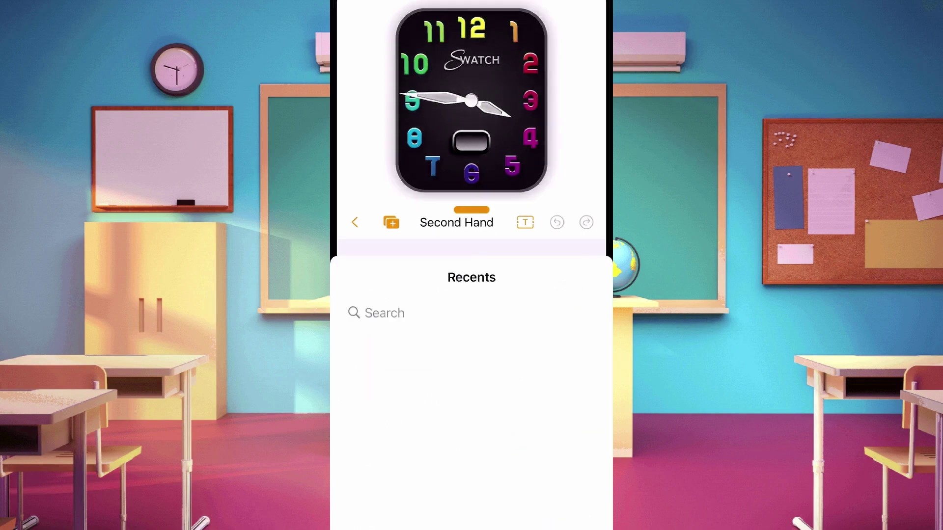
{"action": "left_click", "coordinate": [560, 81]}
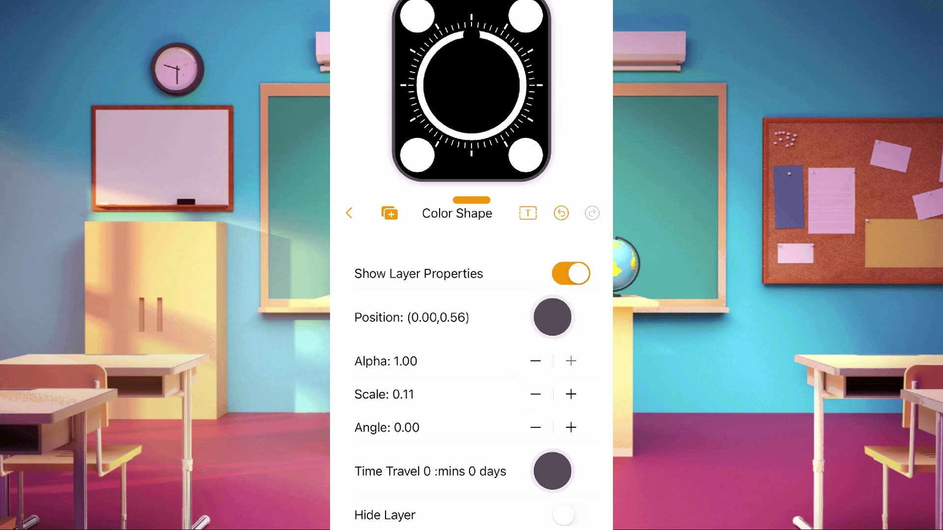
Position another black circle notch on the right side of the white ring
{"action": "left_click", "coordinate": [350, 213]}
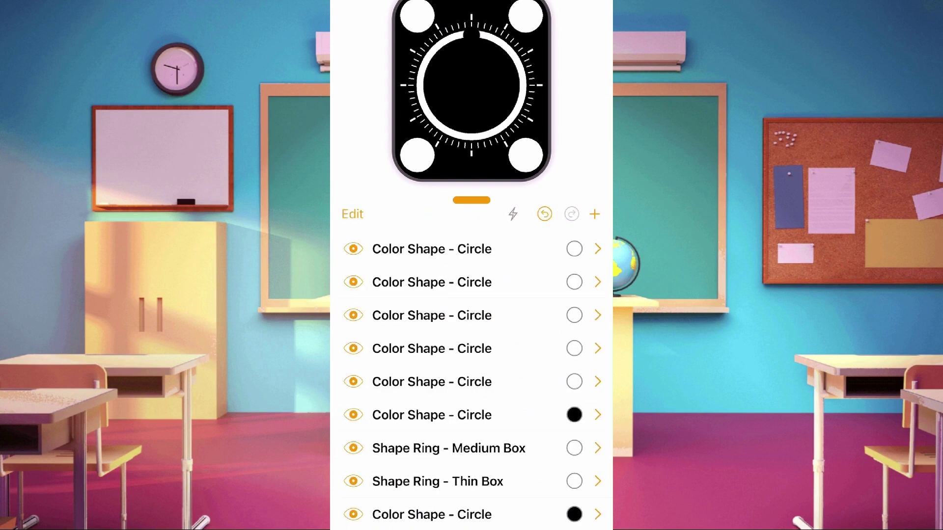
{"action": "scroll", "coordinate": [472, 369], "scroll_direction": "down", "scroll_amount": 1}
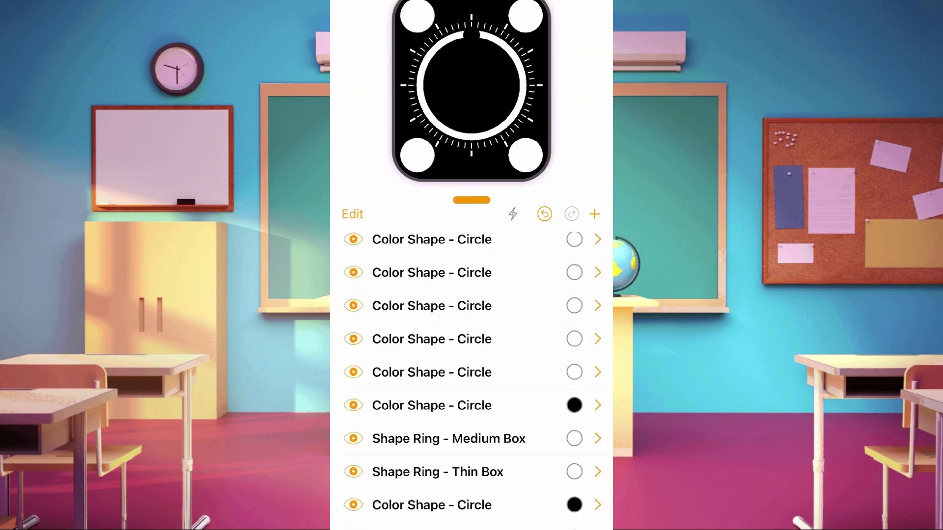
{"action": "left_click", "coordinate": [472, 502]}
{"action": "left_click", "coordinate": [570, 275]}
{"action": "mouse_move", "coordinate": [553, 319]}
{"action": "left_mouse_down"}
{"action": "mouse_move", "coordinate": [549, 347]}
{"action": "mouse_move", "coordinate": [560, 339]}
{"action": "left_mouse_up"}
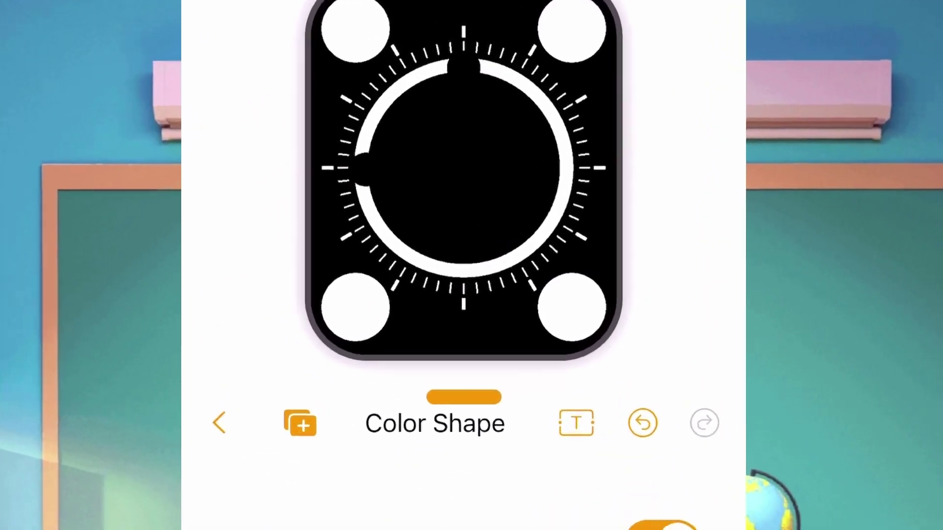